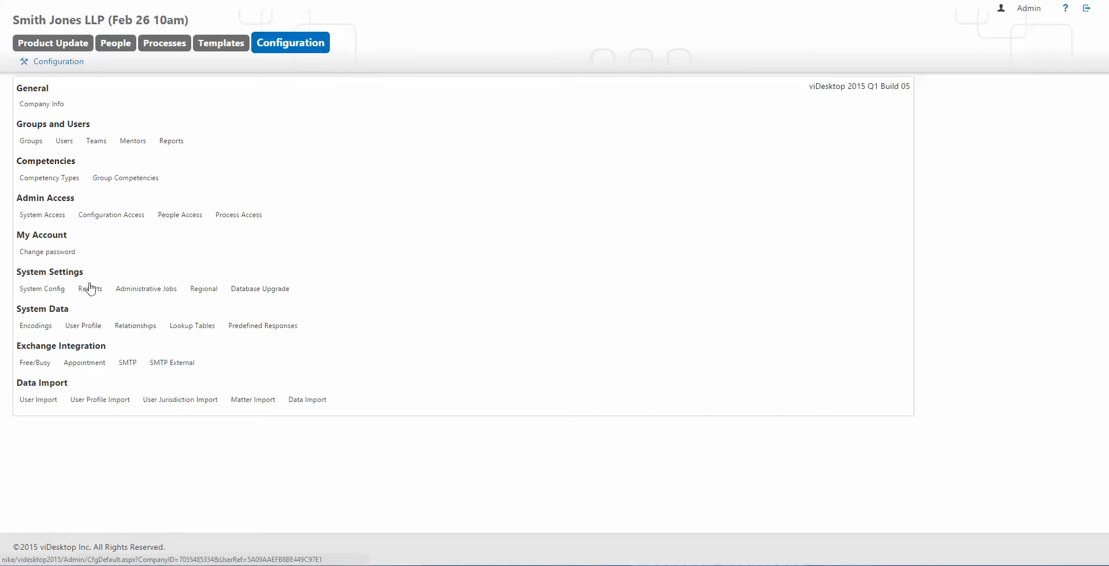
Open the system configuration list and filter its categories to Document Management
click(56, 292)
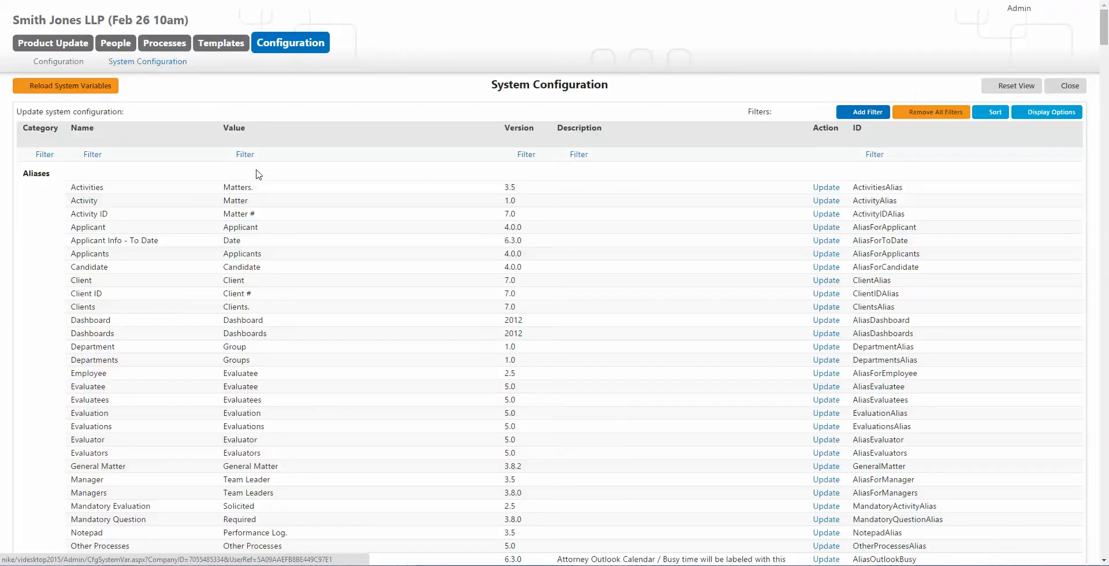
click(43, 158)
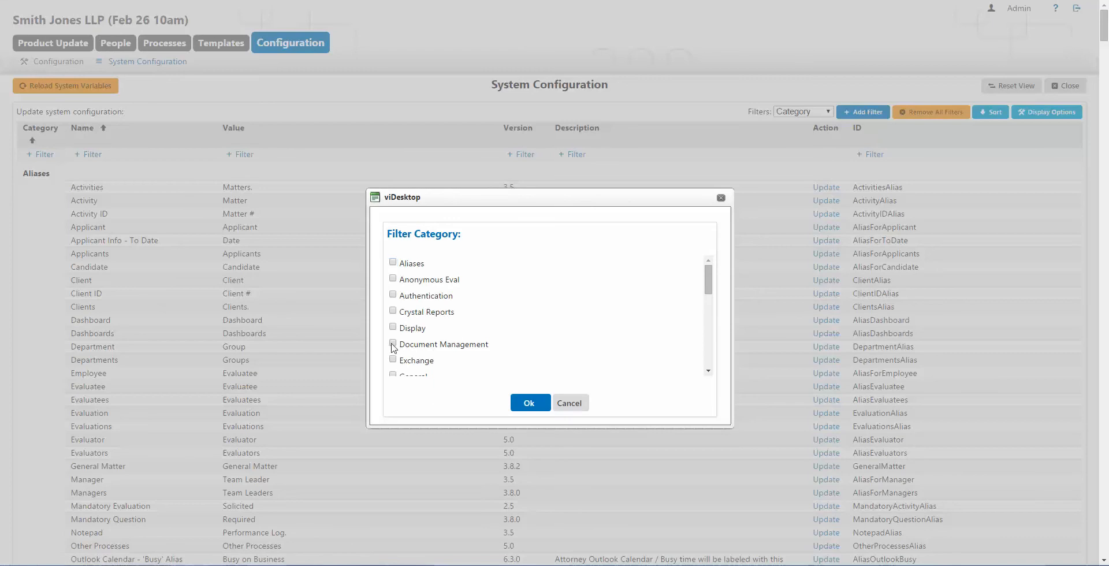
click(393, 343)
click(544, 403)
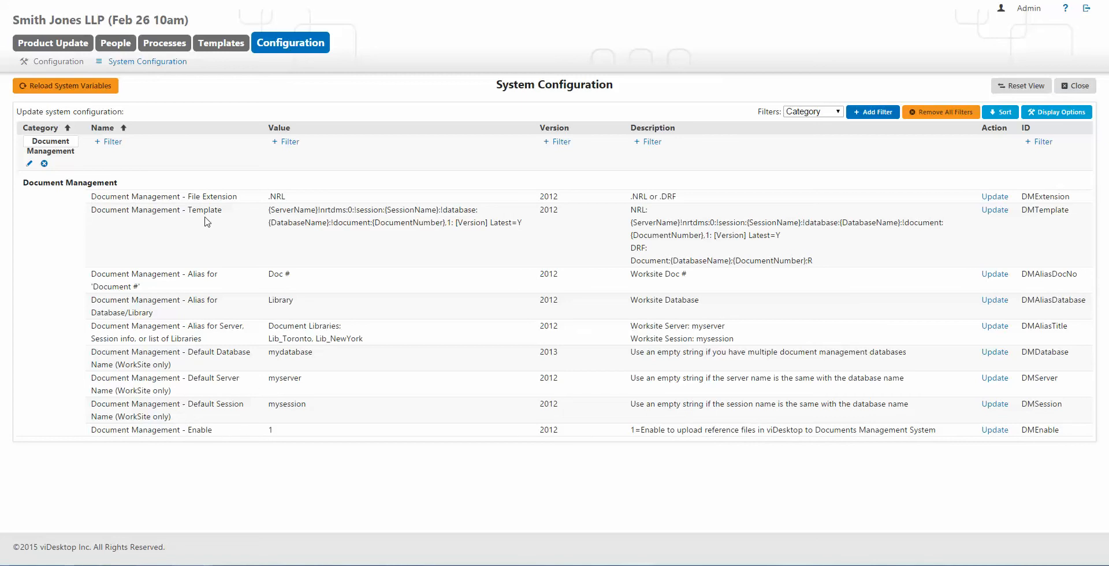
Examine the values of the document management file extension, template and three alias variables
triple_click(277, 197)
click(277, 198)
mouse_move(265, 198)
mouse_down()
mouse_move(289, 196)
mouse_move(267, 197)
mouse_up()
click(273, 273)
drag(91, 274, 797, 336)
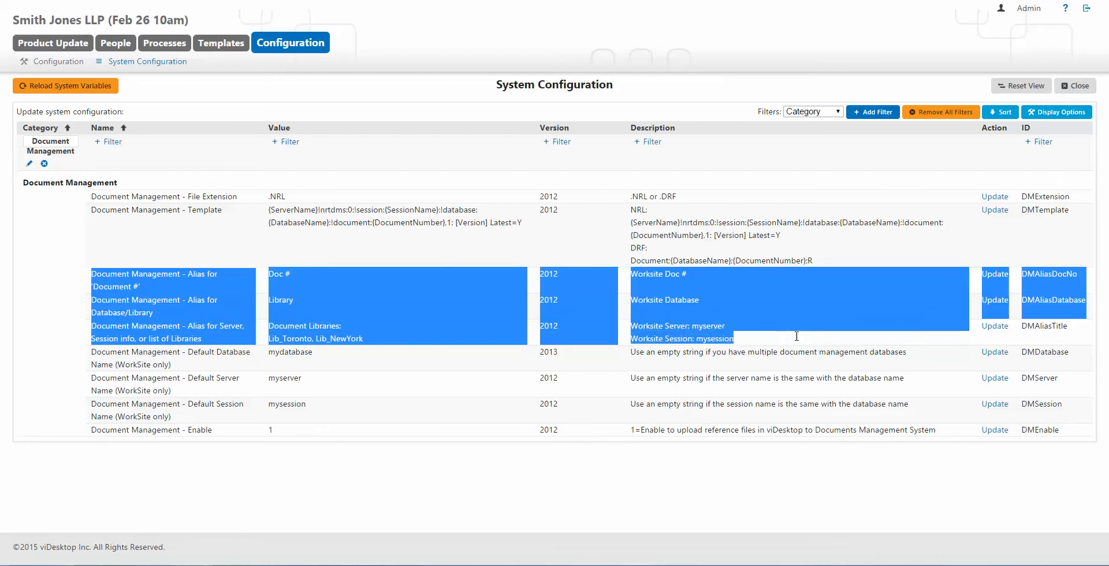
drag(910, 334, 1077, 335)
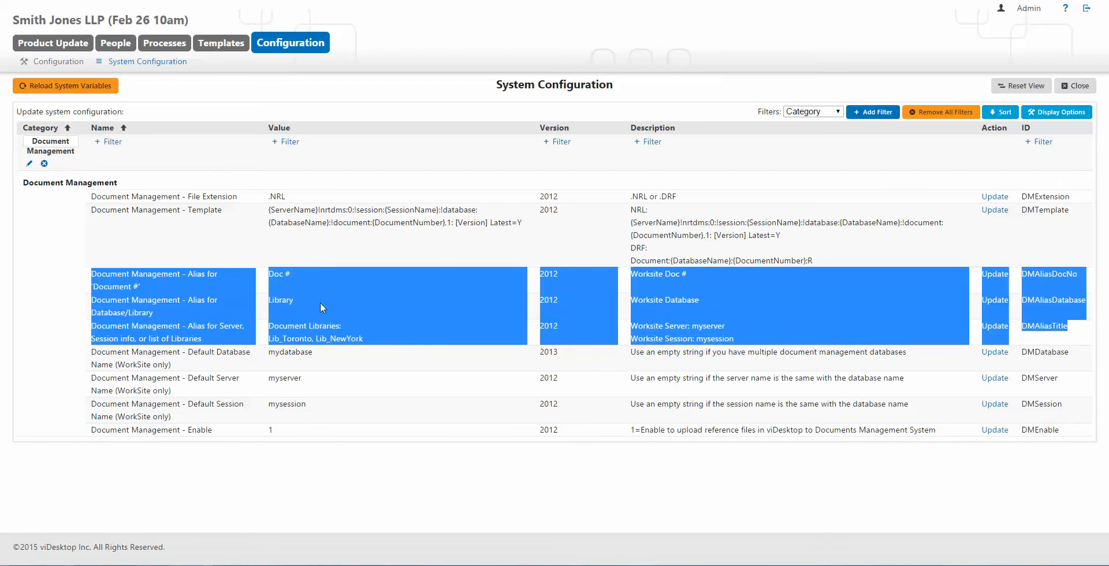
click(319, 269)
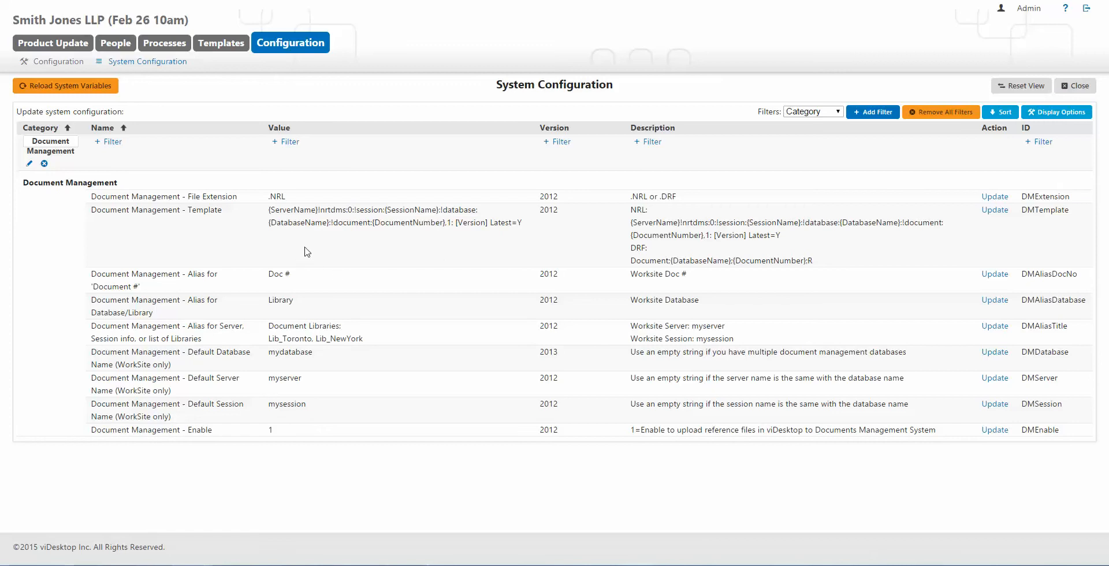
drag(268, 197, 287, 197)
drag(221, 210, 189, 214)
click(266, 213)
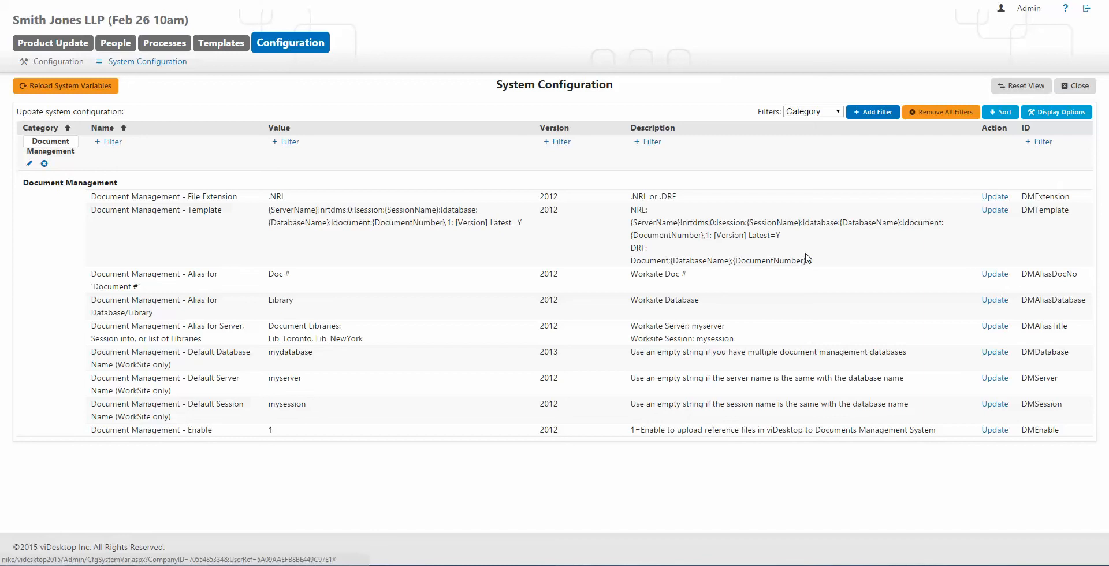
Open the Document Management - Template variable for editing, then copy its whole value, clear it and paste it back
click(995, 212)
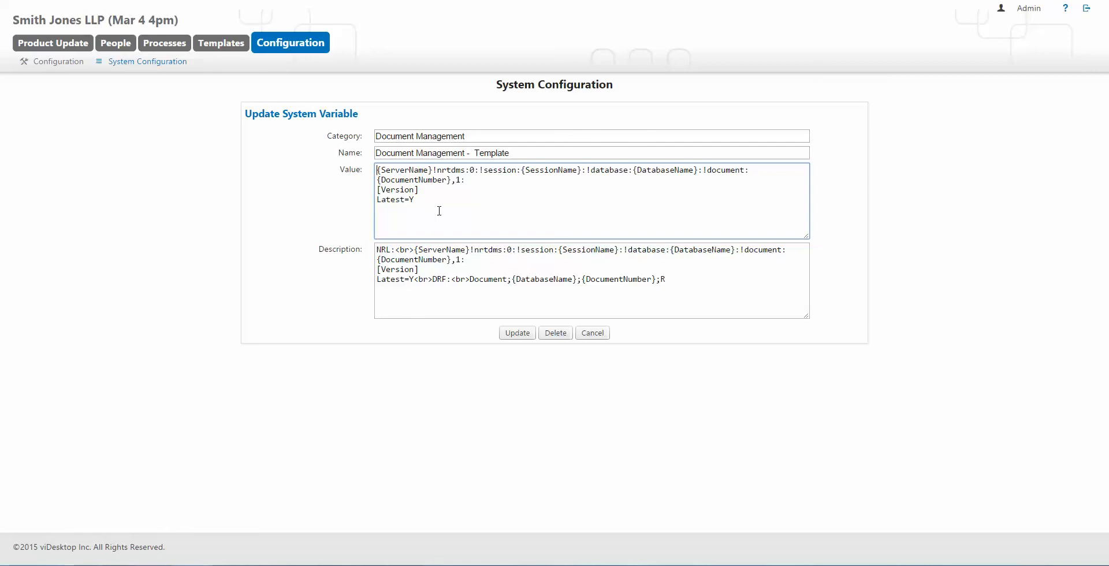
drag(440, 202, 361, 164)
key(ctrl+c)
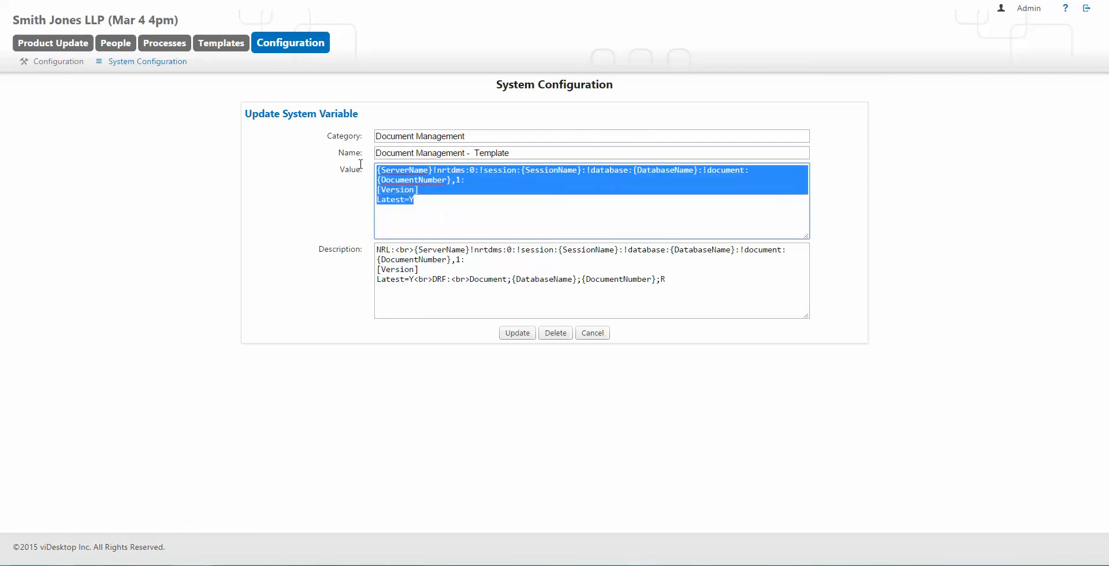
key(BackSpace)
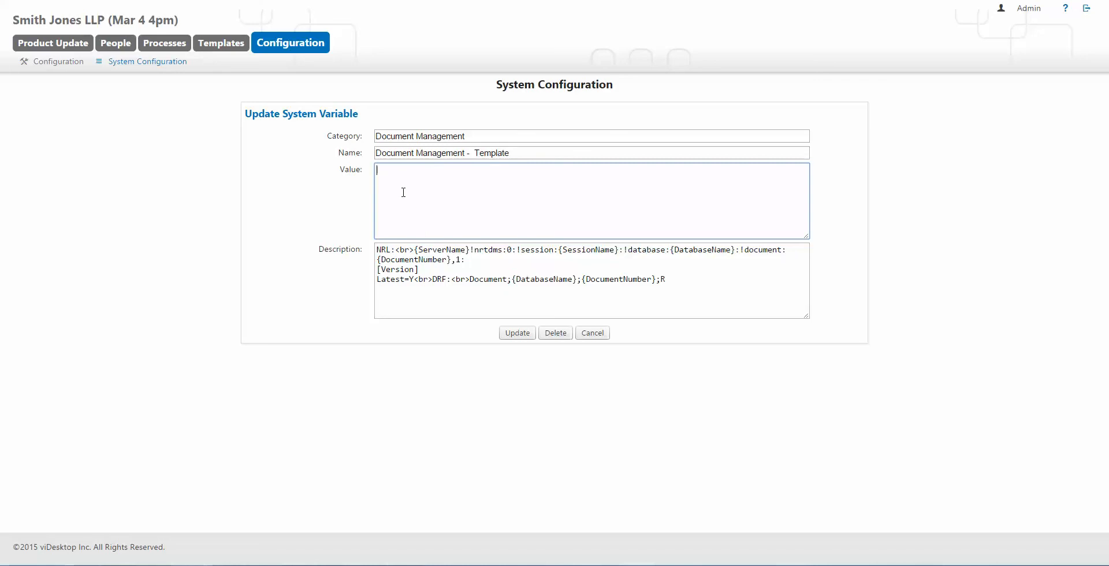
key(ctrl+v)
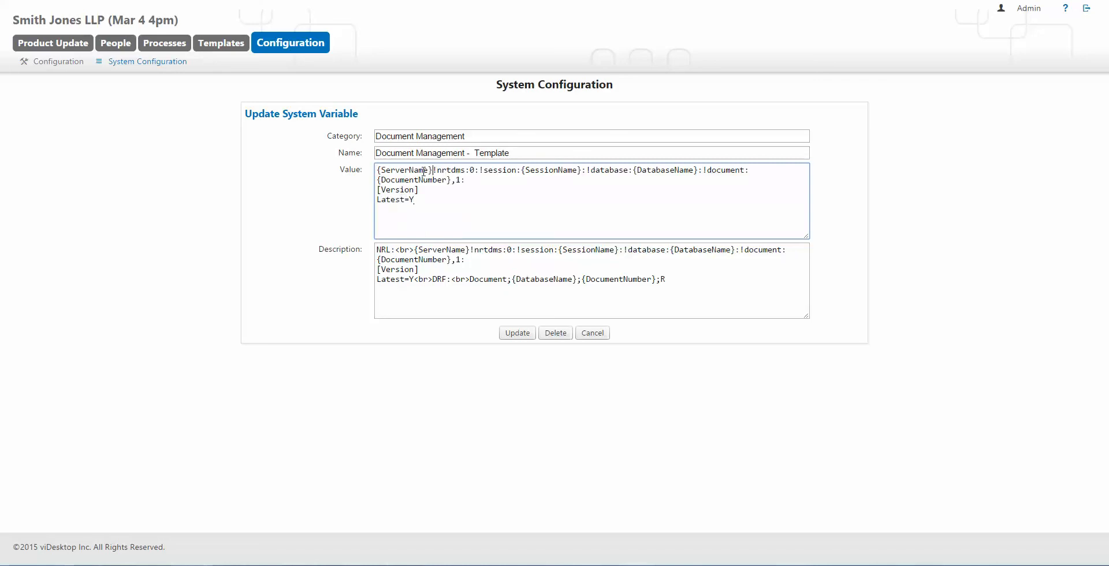
Replace the {ServerName} placeholder in the template value with SERVER
drag(431, 171, 377, 171)
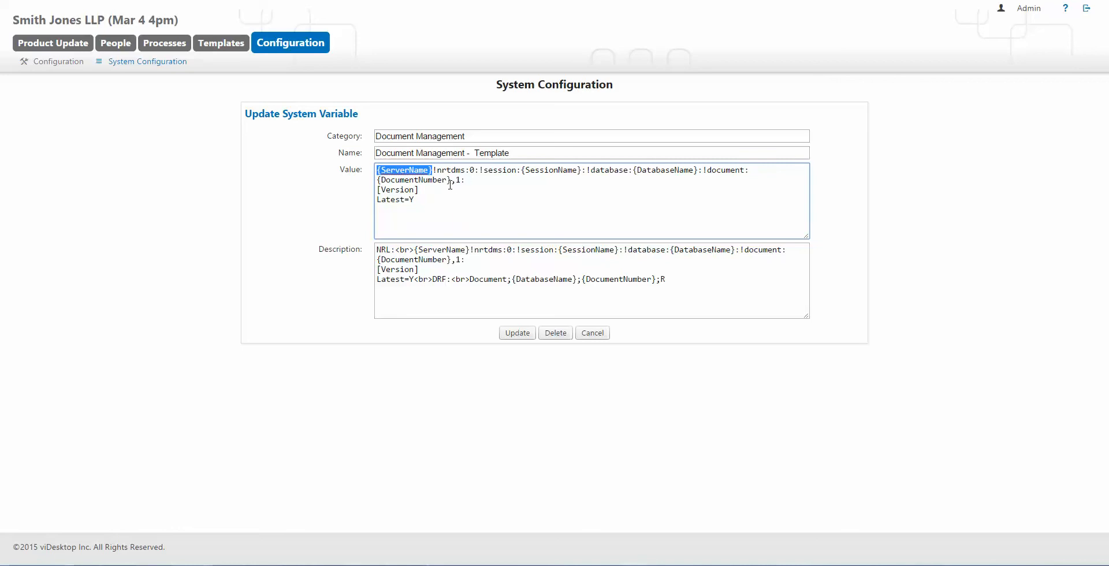
click(433, 171)
key(shift+Home)
text({)
key(BackSpace)
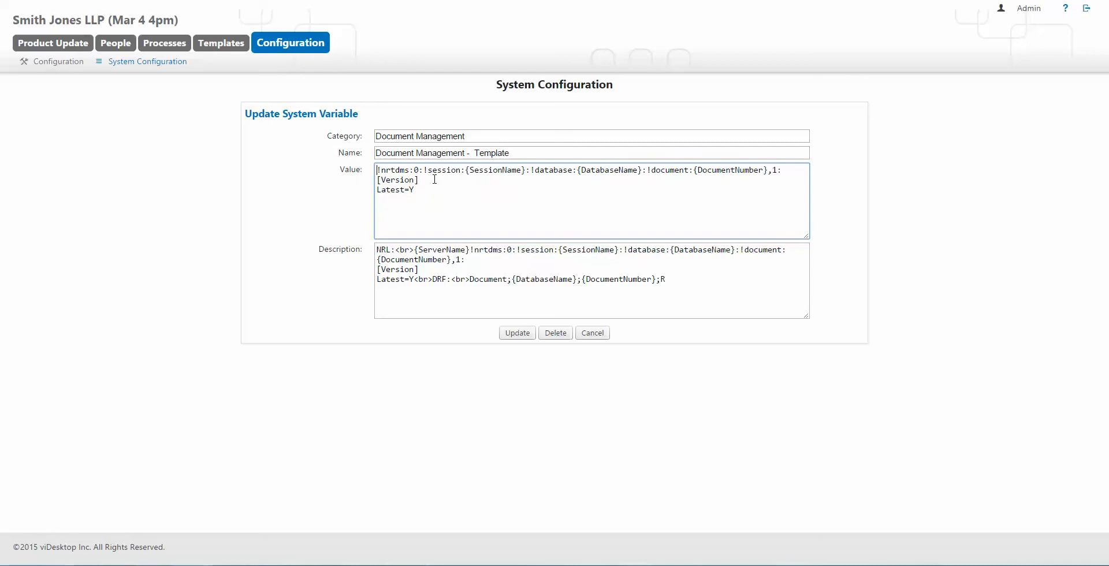
text(SERVER)
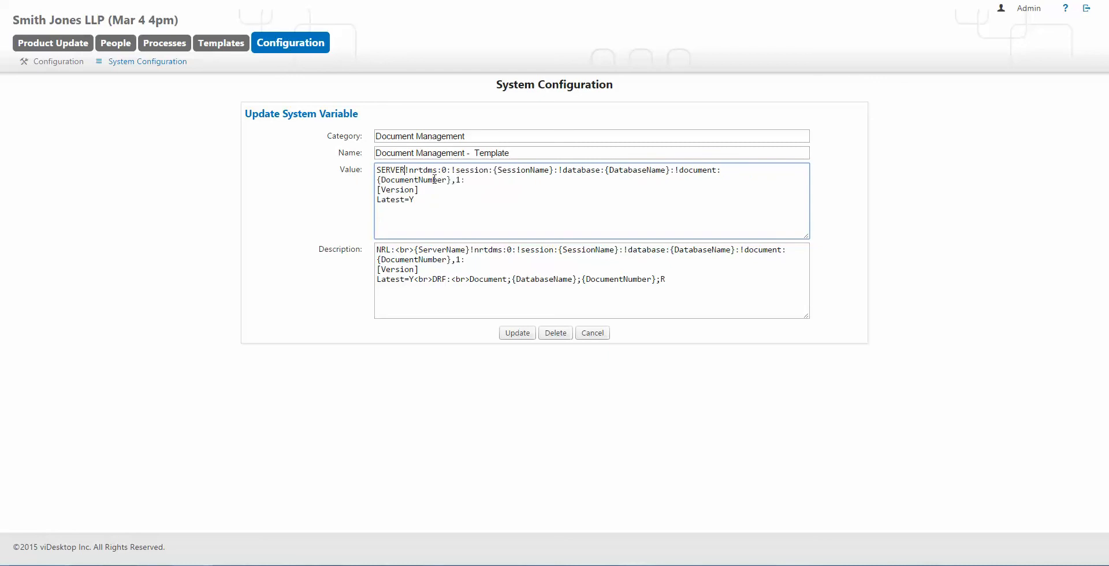
Replace the session, database and document number placeholders in the template value with SESSIONNAME, DBNAME and DOCNUMBER
drag(493, 170, 554, 170)
text(SE)
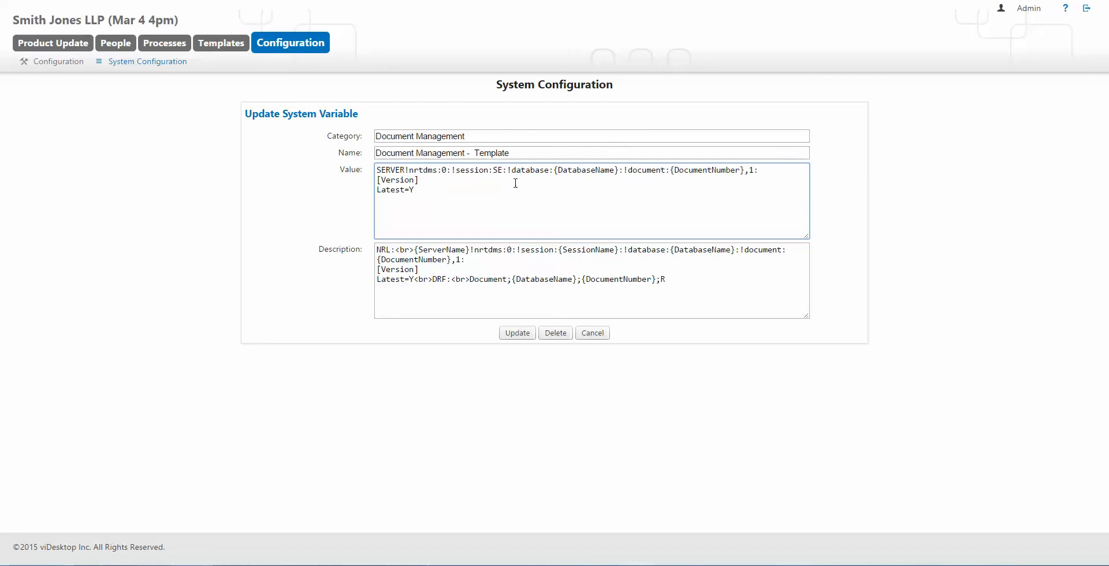
text(SSIONNAME)
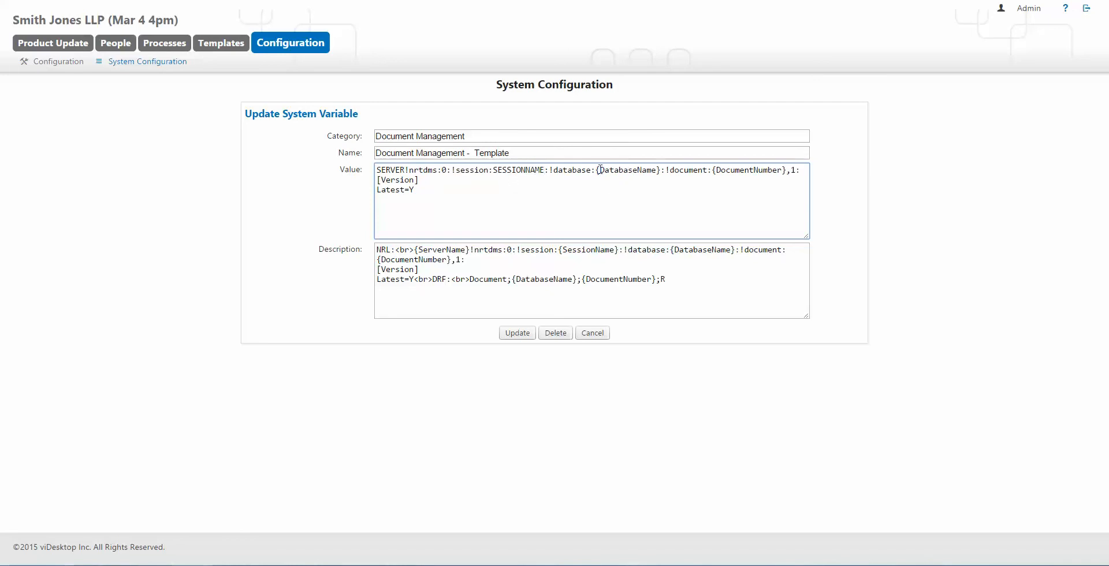
drag(595, 170, 660, 173)
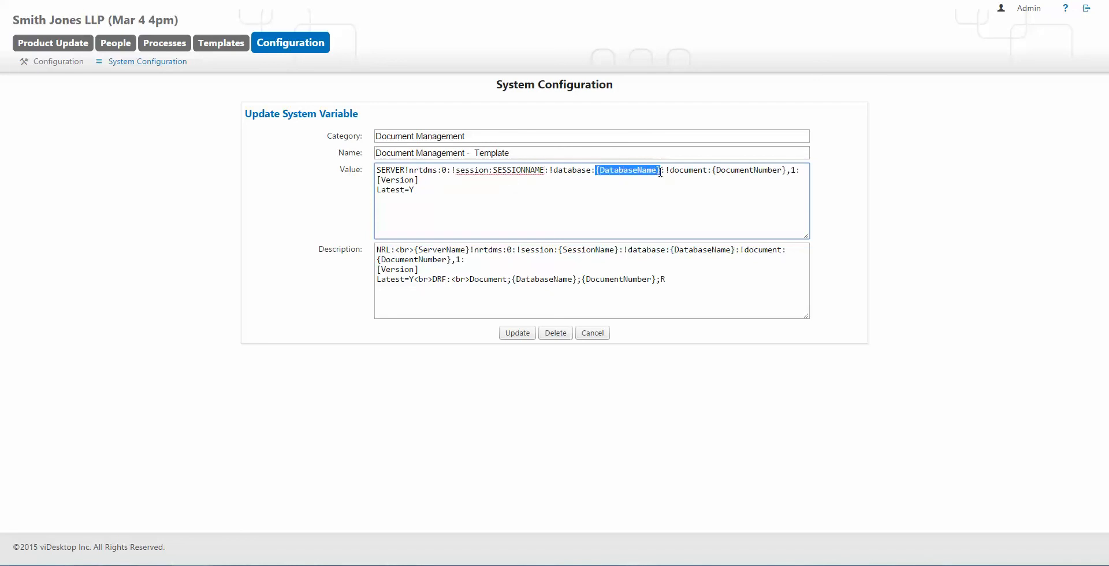
text(DBNA)
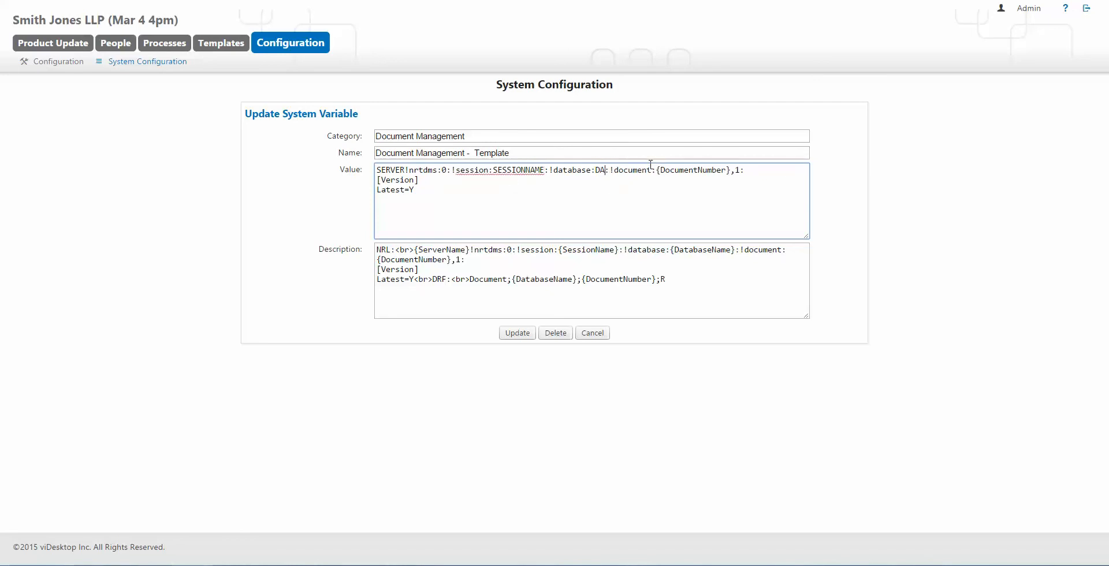
text(ME)
drag(675, 170, 750, 170)
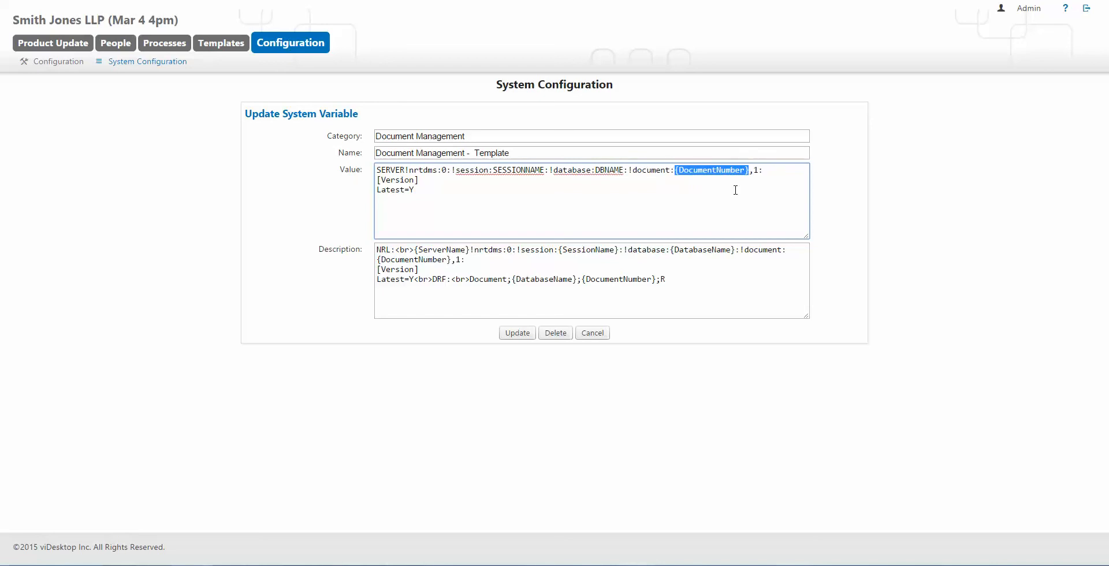
text(DOCNUMBER)
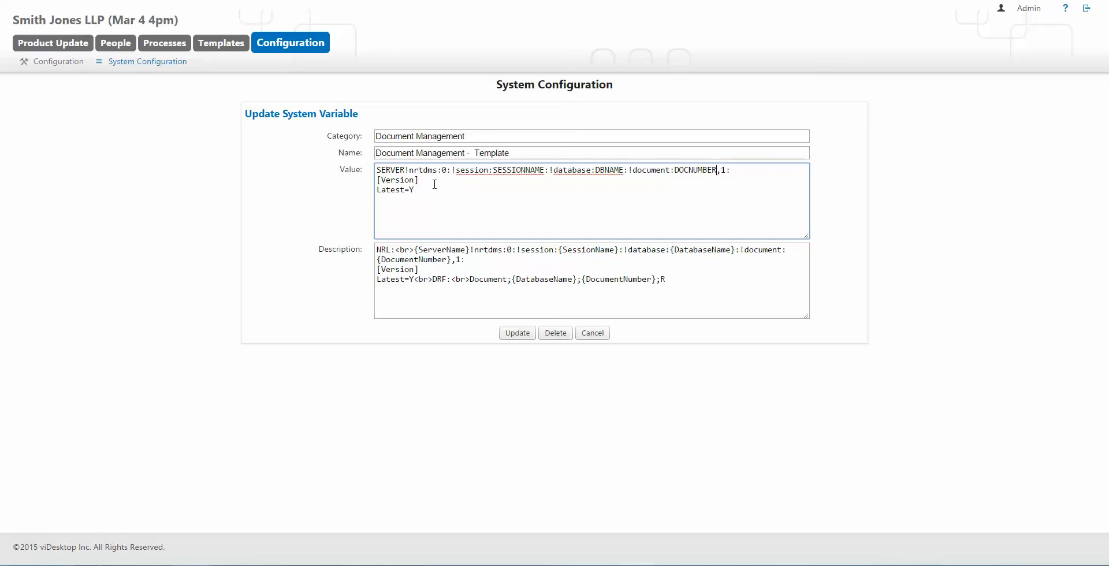
Replace SERVER and SESSIONNAME in the template value with the placeholders {ServerName} and {SessionName}
click(401, 170)
key(shift+Home)
text({)
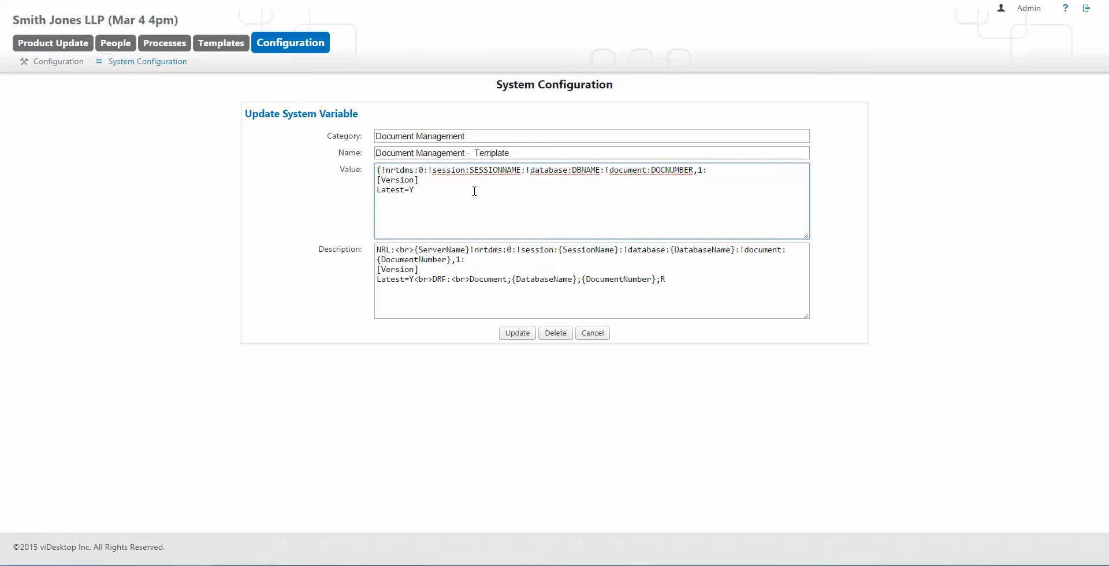
text(ServerName)
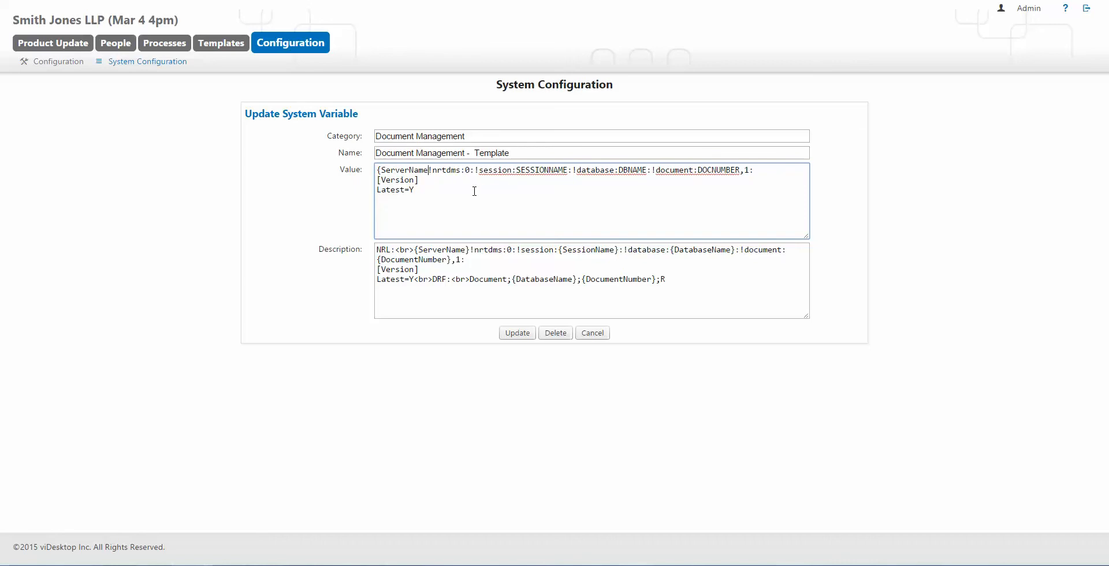
text(})
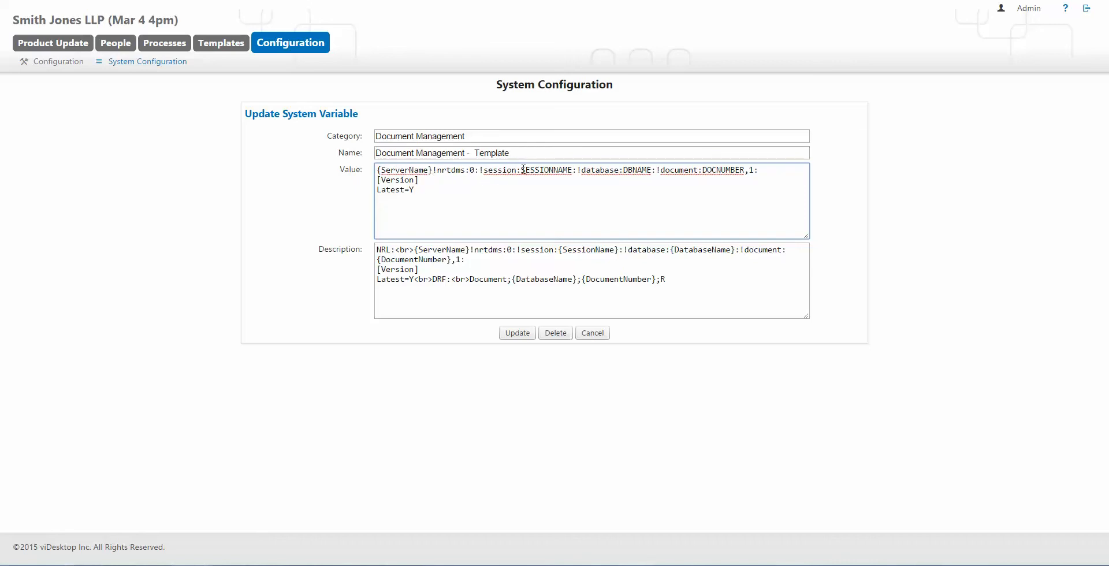
drag(523, 170, 571, 169)
text({SessionName})
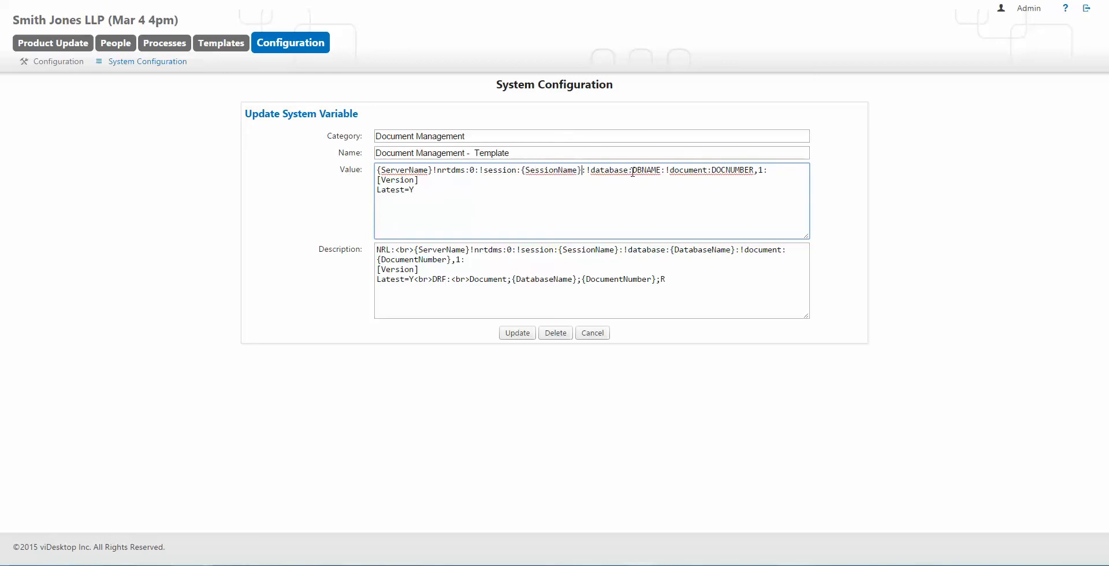
Replace DBNAME and DOCNUMBER in the template value with {DatabaseName} and {DocumentNumber}, then leave the variable without saving
drag(634, 171, 661, 171)
text({D)
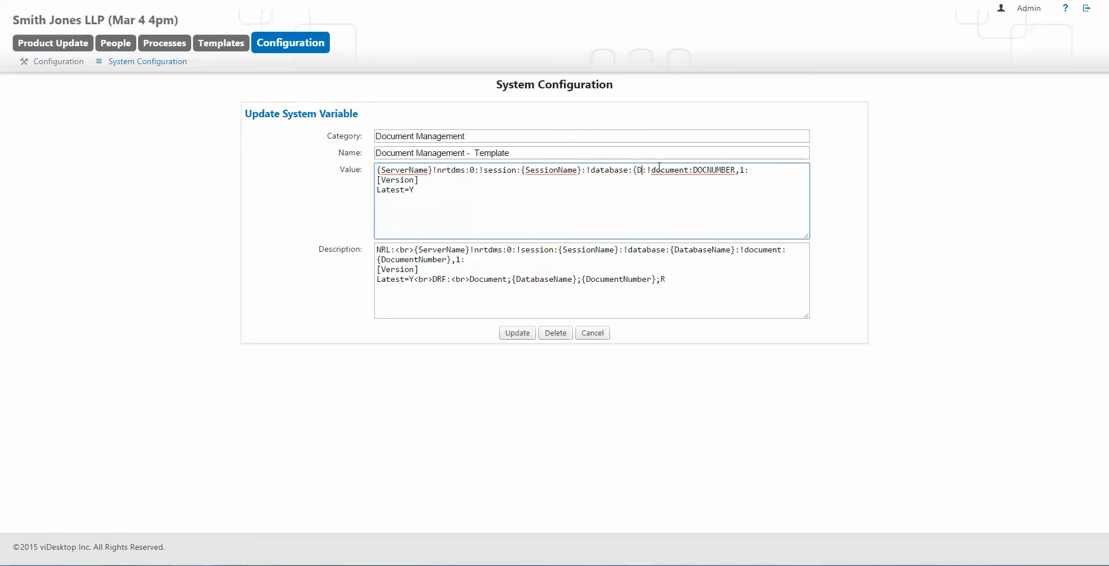
text(atabaseName)
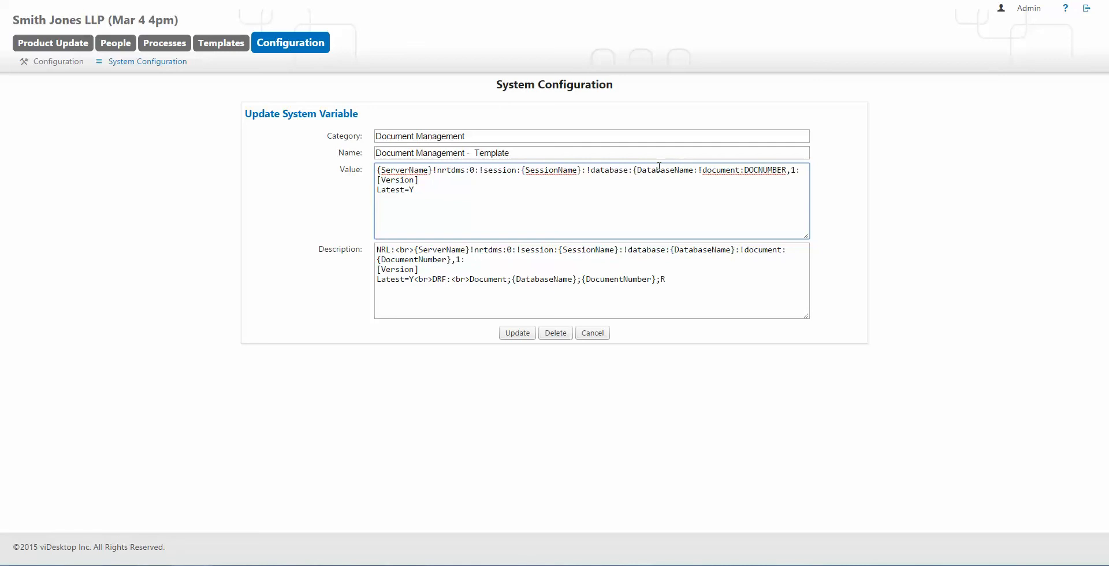
text(})
drag(749, 170, 791, 170)
text({DocumentNu)
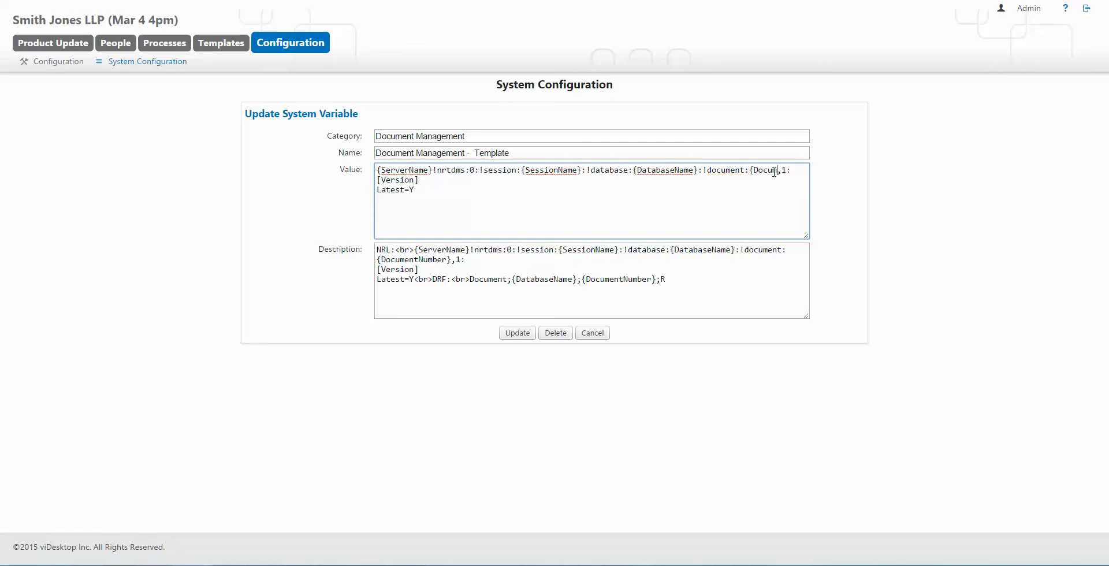
text(mber)
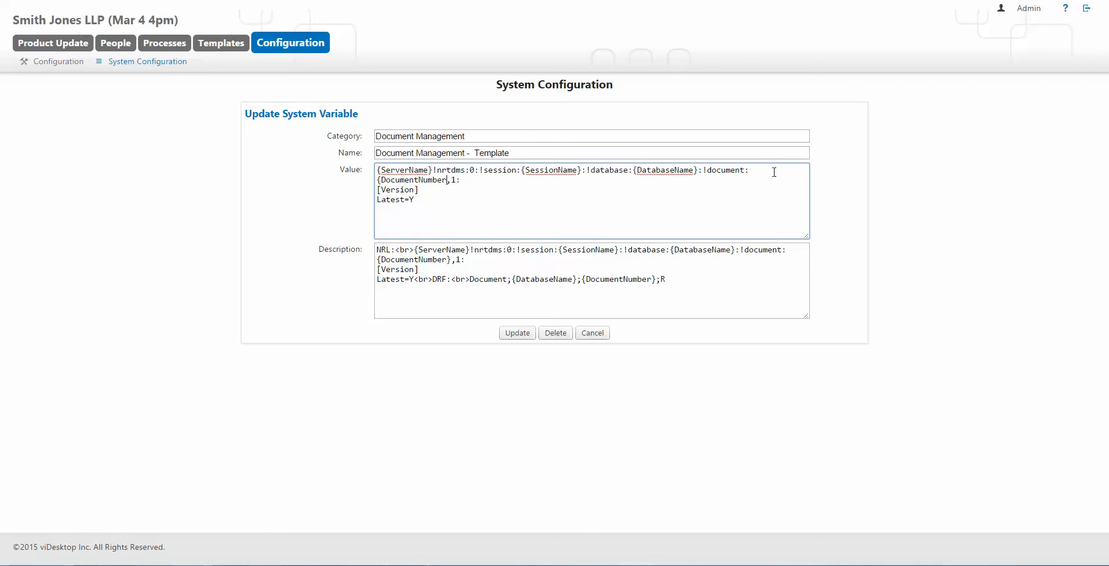
text(})
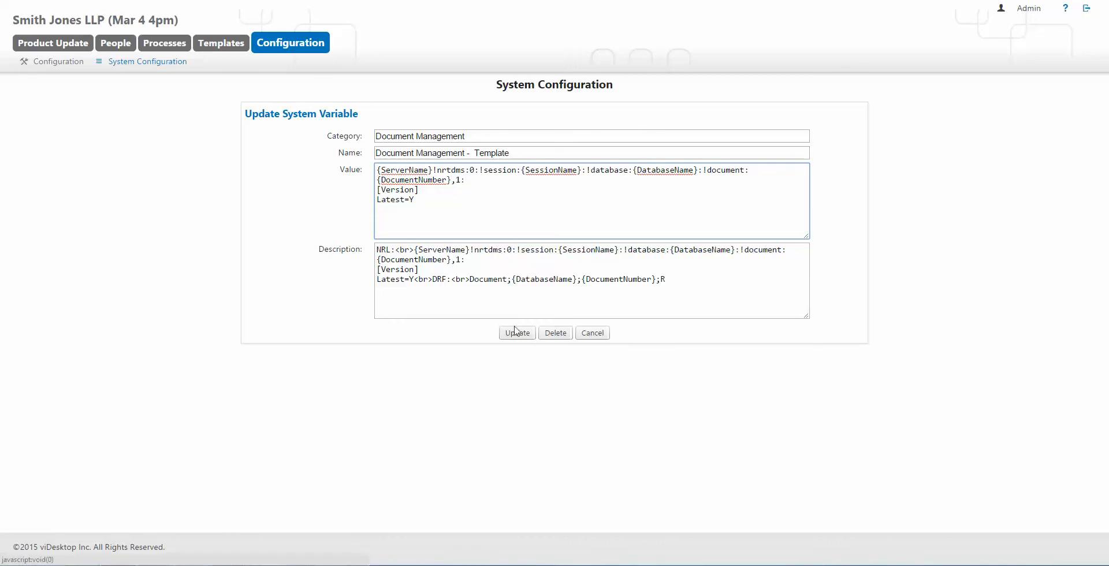
click(607, 335)
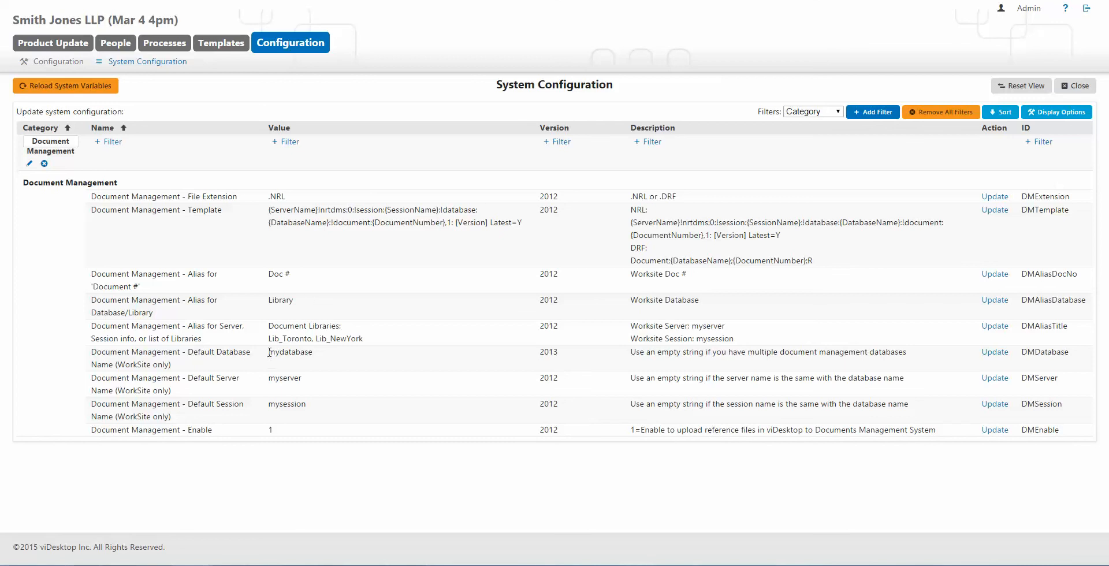
Examine the values of the default database, server and session name variables for WorkSite
drag(269, 352, 297, 391)
click(299, 403)
drag(272, 381, 313, 405)
click(306, 385)
click(276, 356)
drag(276, 357, 313, 356)
click(310, 370)
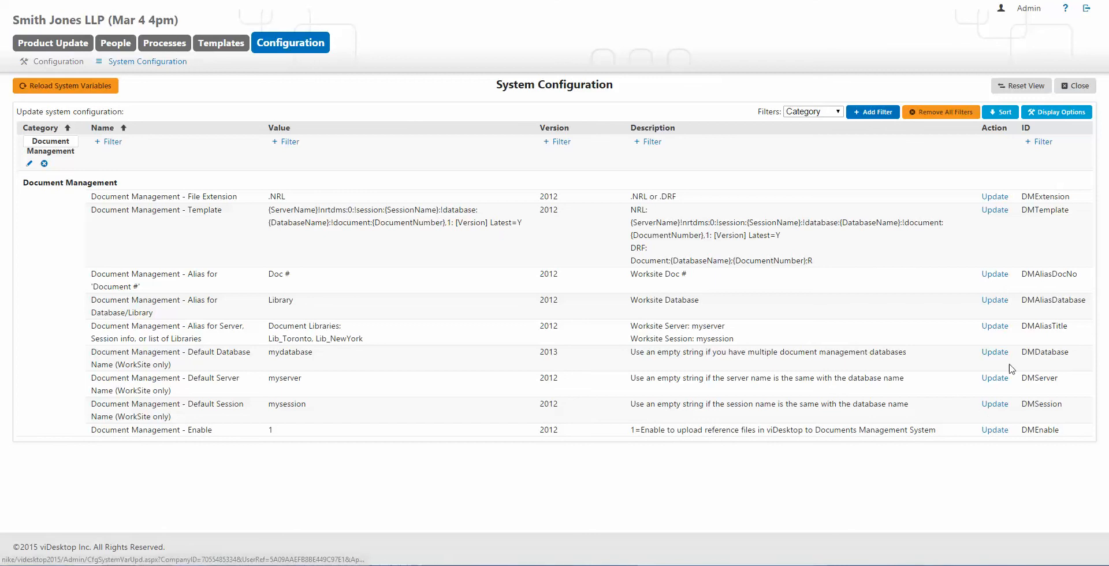
View the edit forms of the default server name and default session name variables, leaving each without saving
click(996, 379)
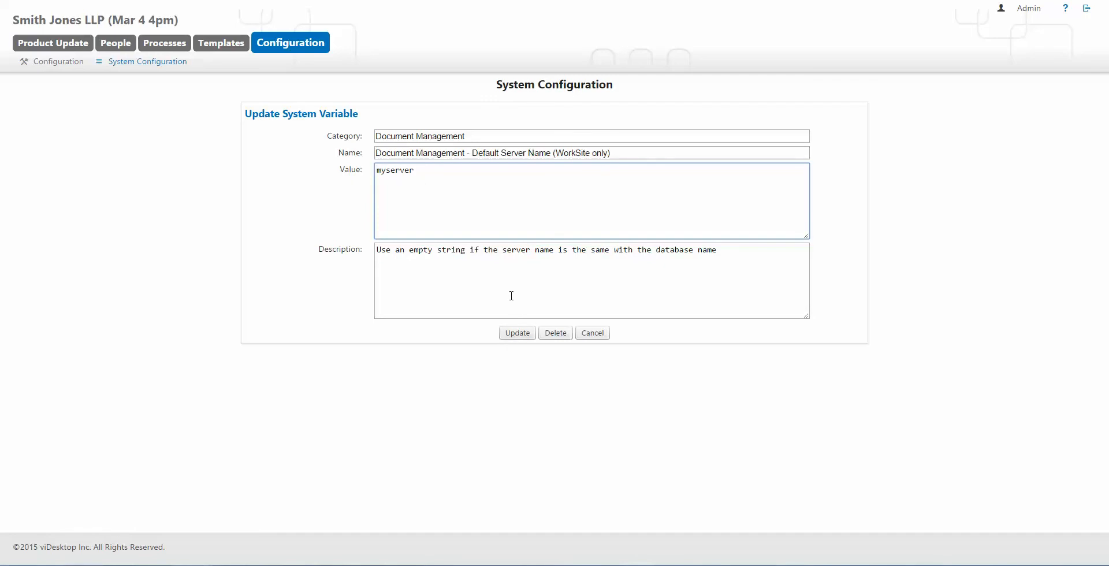
click(591, 335)
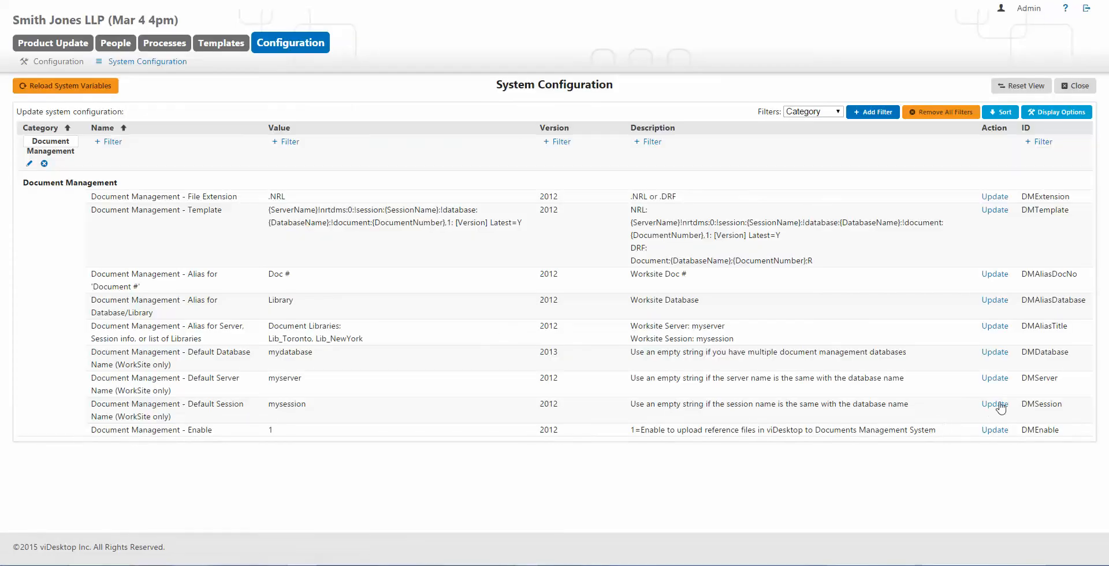
click(995, 403)
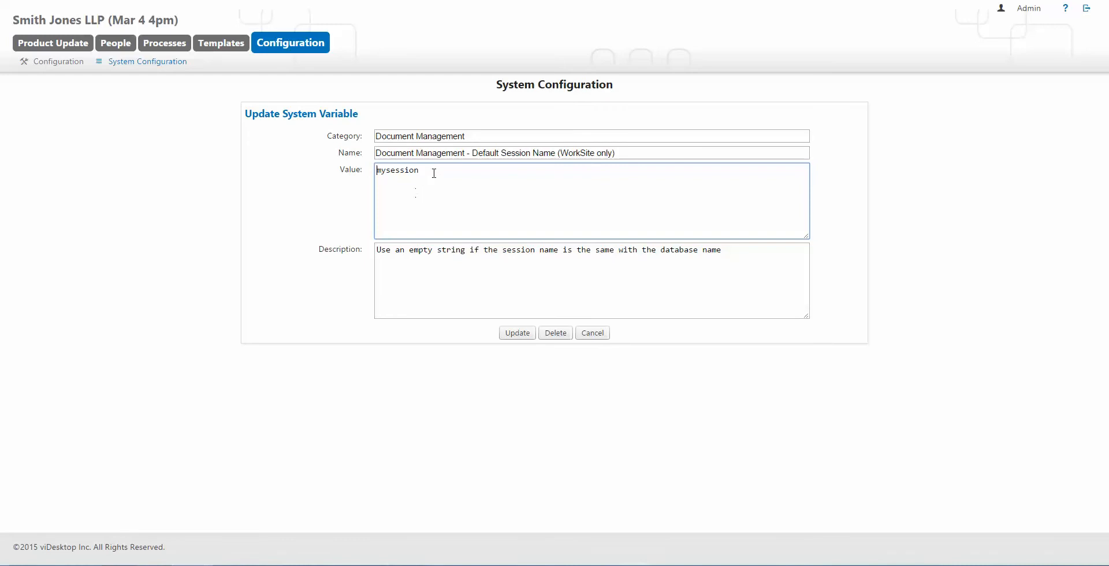
click(601, 334)
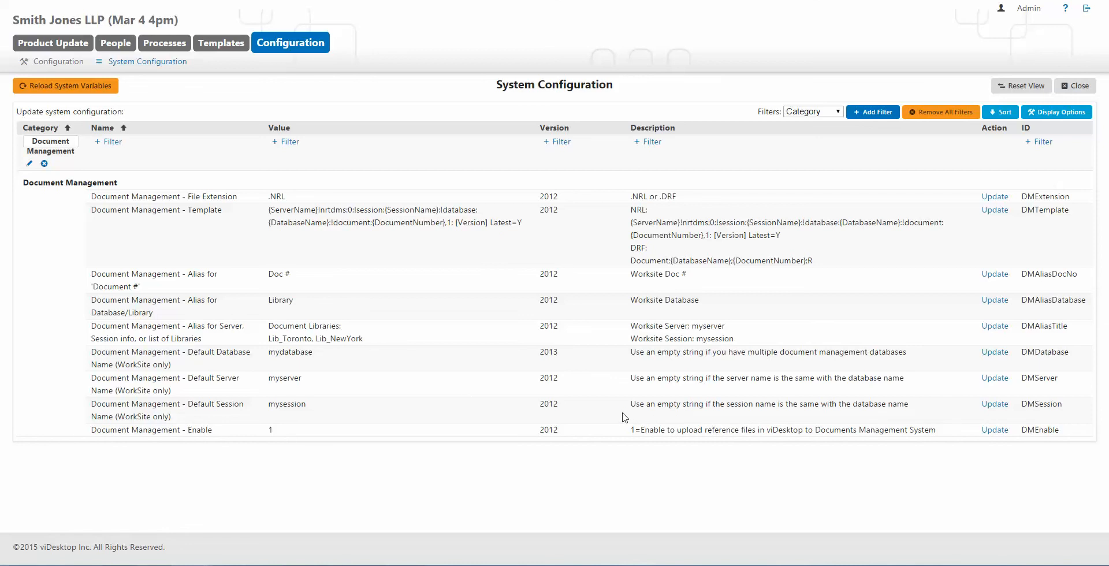
Clear the value of the Default Server Name (WorkSite only) variable and save it as an empty string
click(993, 378)
key(ctrl+a)
key(BackSpace)
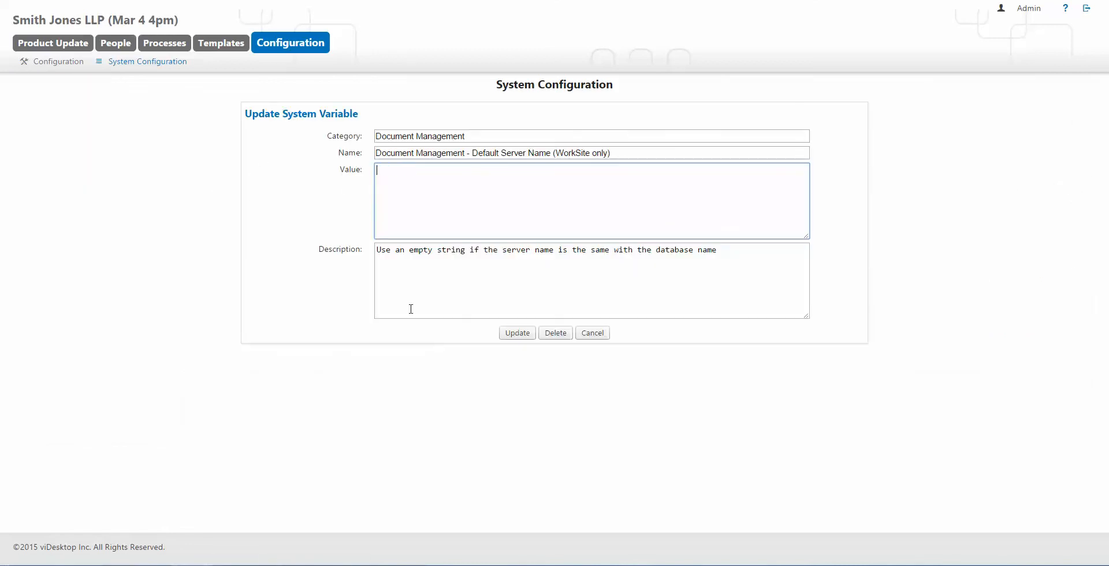
click(516, 332)
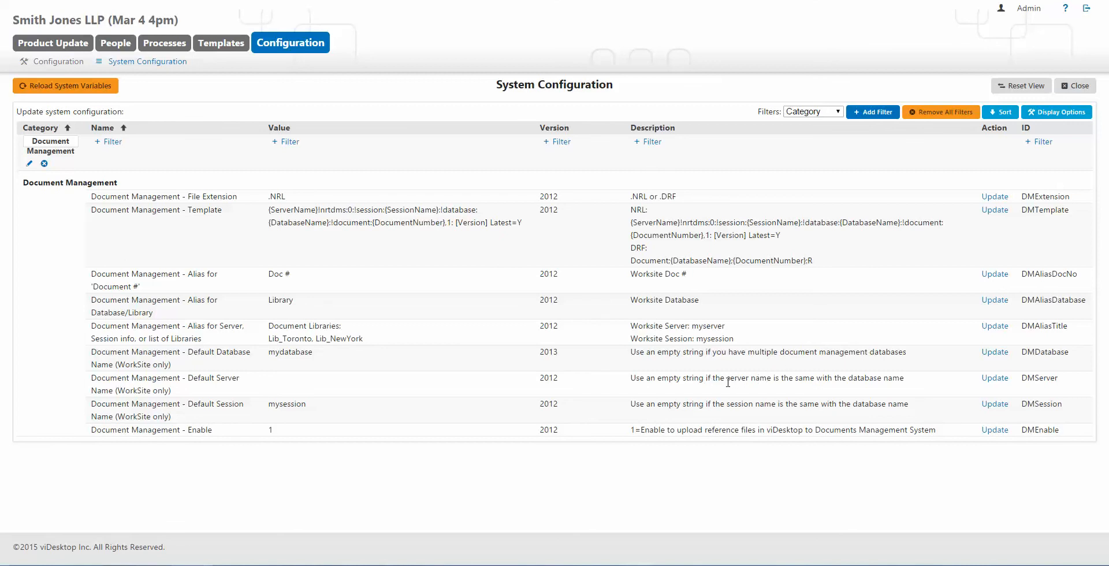
Set the Default Database Name (WorkSite only) variable to DB1 and save it
click(984, 353)
drag(422, 170, 312, 173)
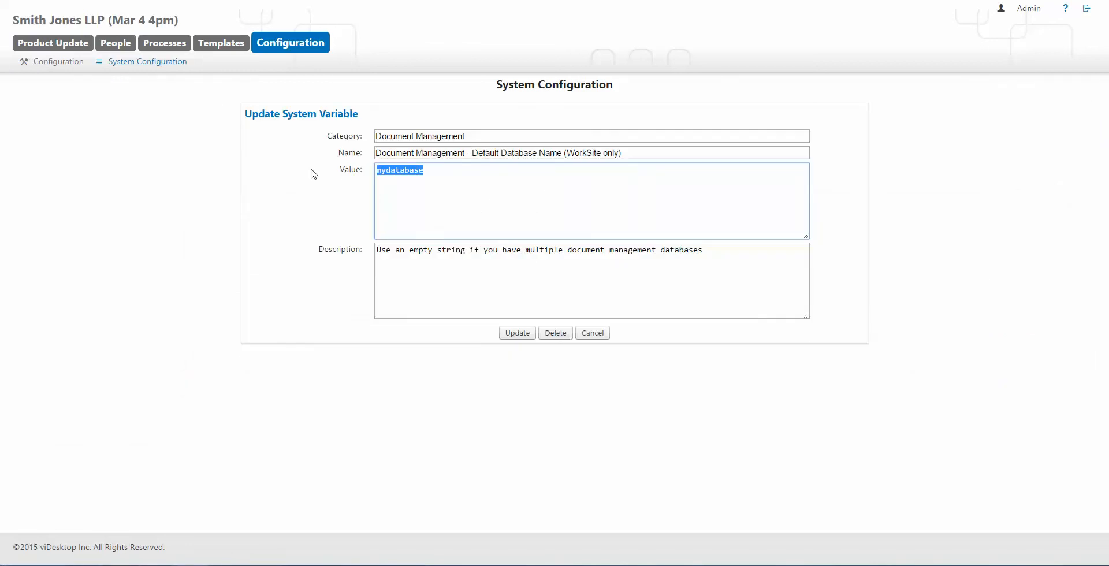
text(DB1)
click(518, 333)
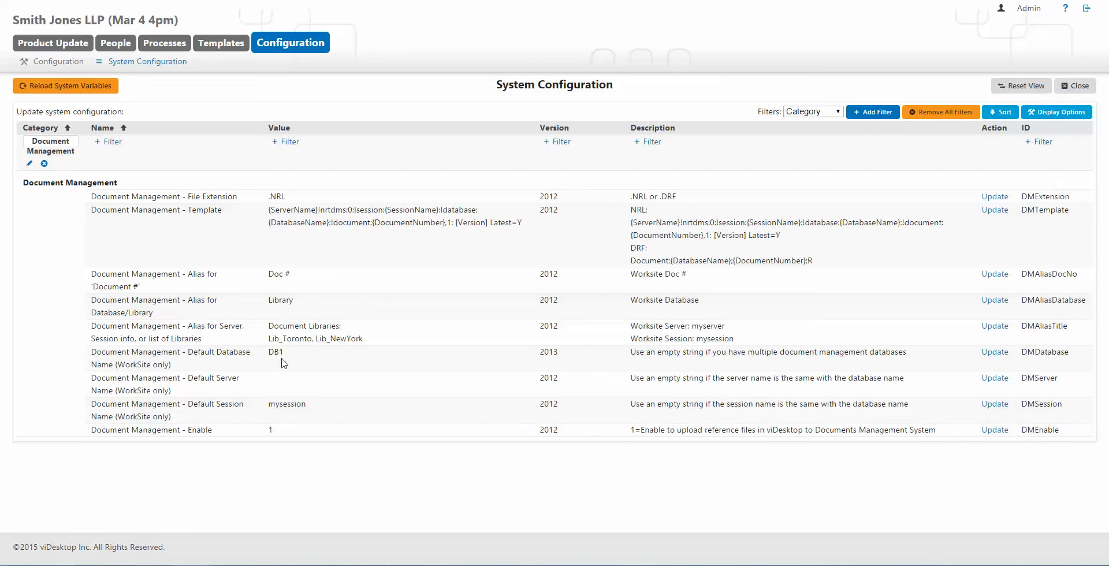
Change the Default Database Name (WorkSite only) value back to mydatabase and save the variable
click(1004, 353)
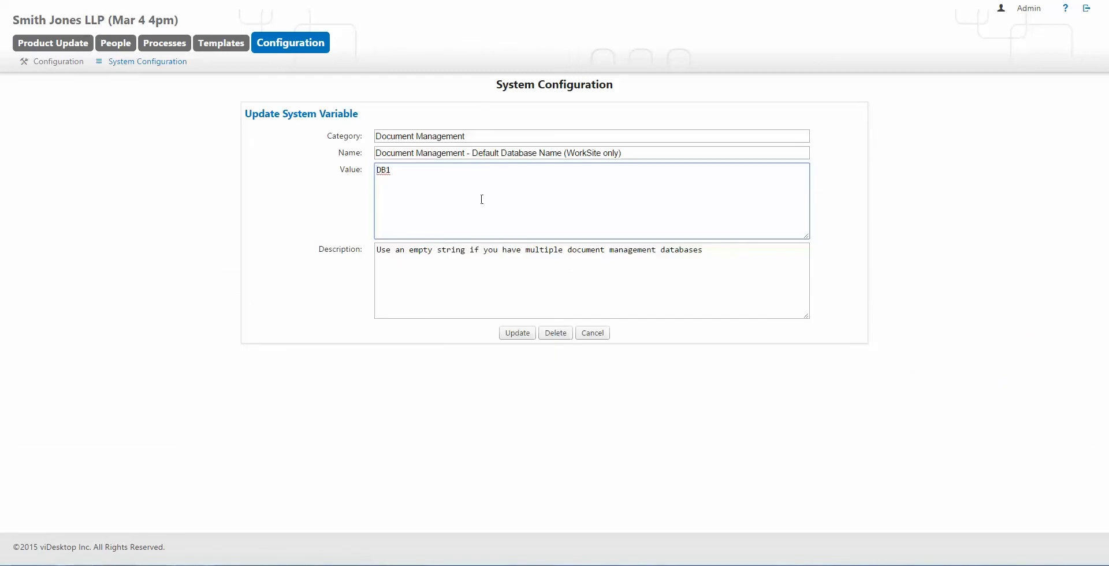
drag(405, 173, 322, 178)
text(mydatabase)
click(513, 337)
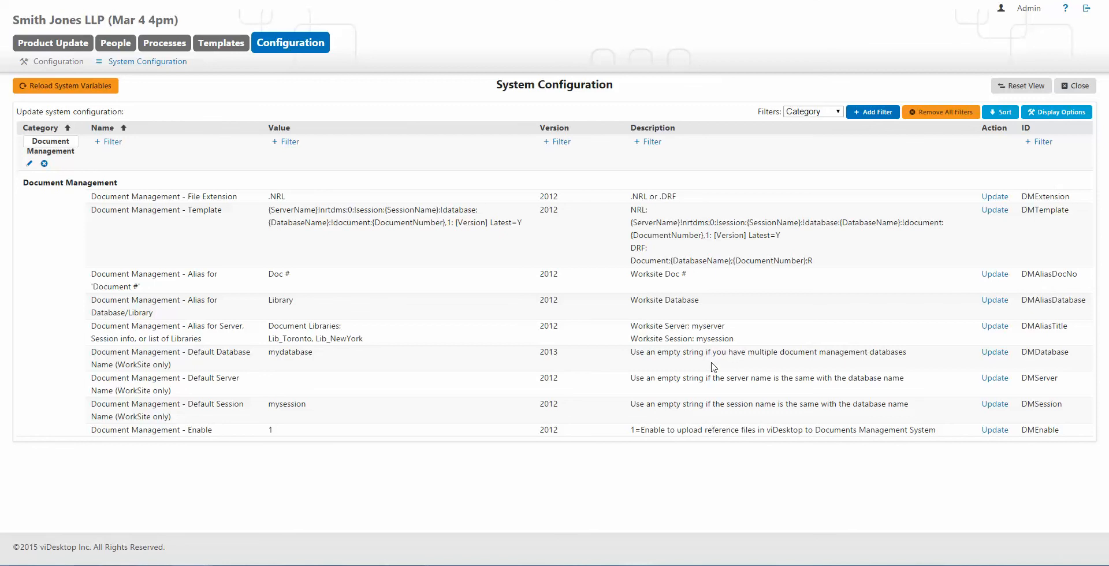
Enter myserver as the value of the Default Server Name (WorkSite only) variable and save it
click(991, 380)
click(457, 210)
text(my)
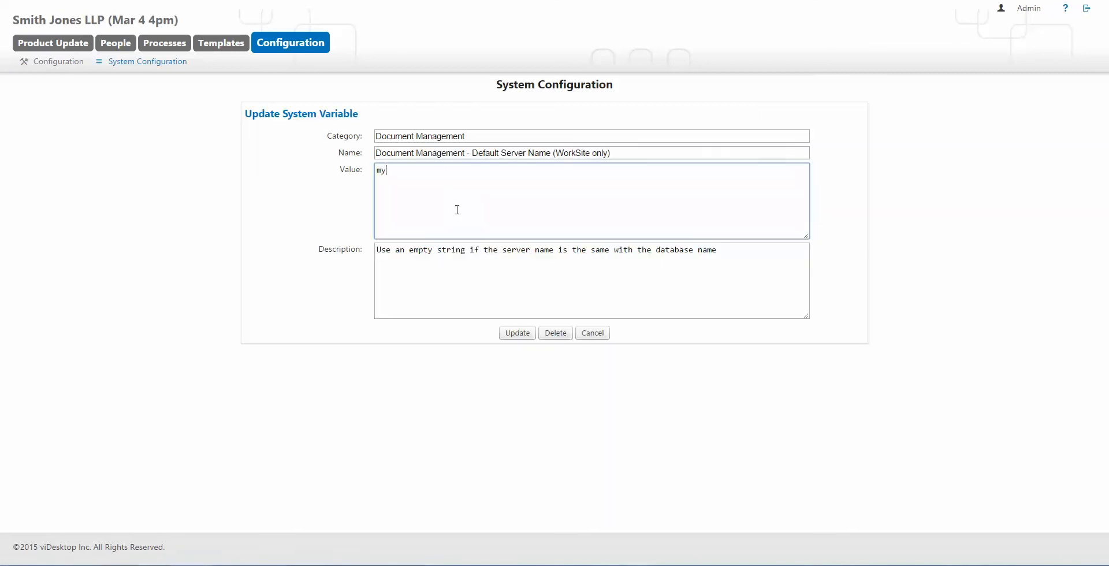
text(server)
click(517, 334)
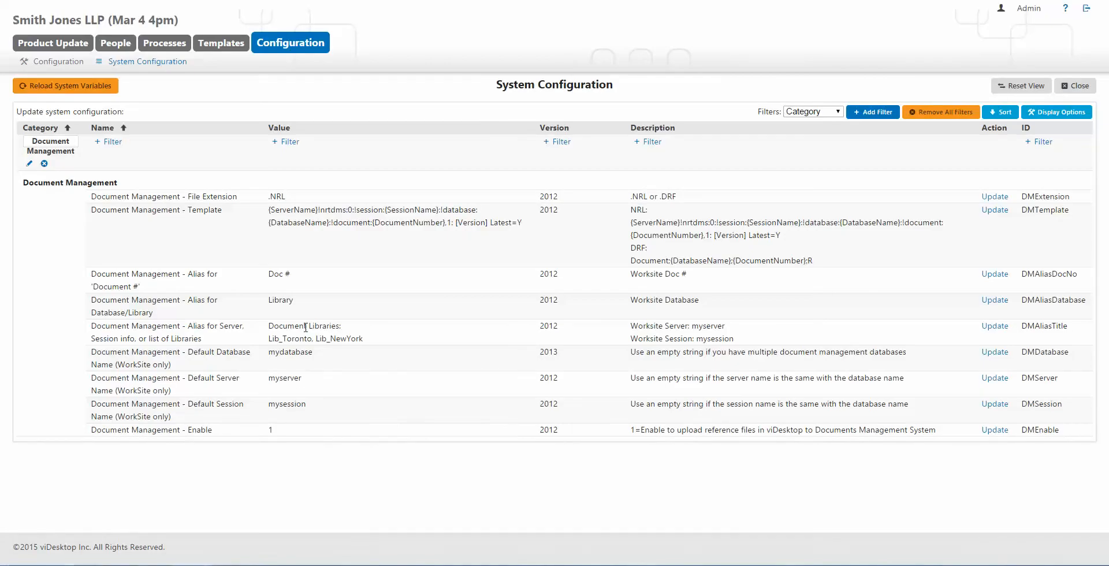
Examine the document management alias values and view the edit form of the 'Document #' alias, leaving it without saving
drag(271, 272, 295, 300)
drag(351, 340, 356, 340)
click(372, 342)
click(994, 274)
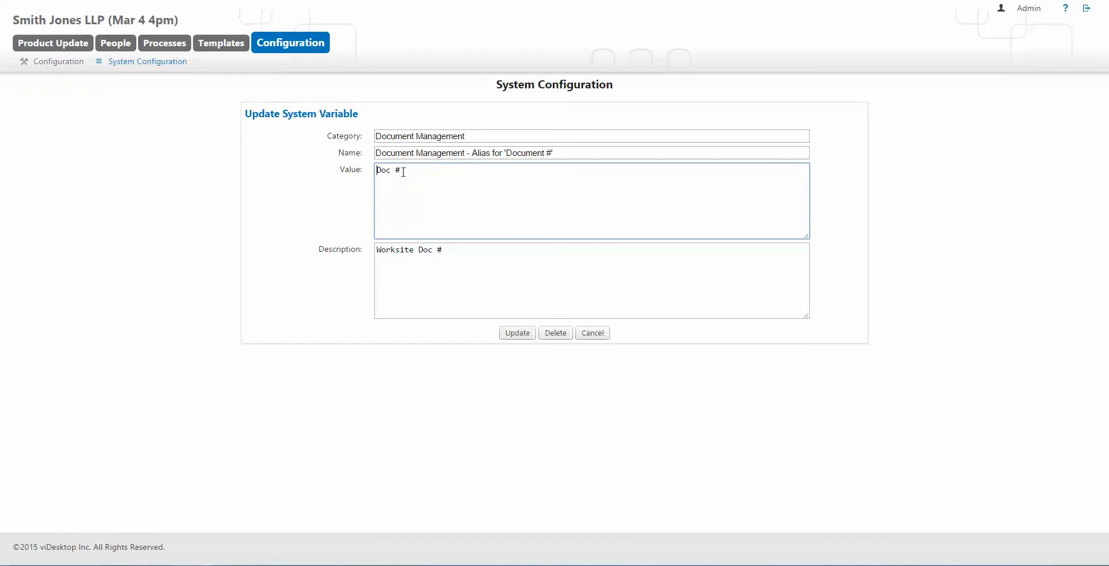
click(592, 333)
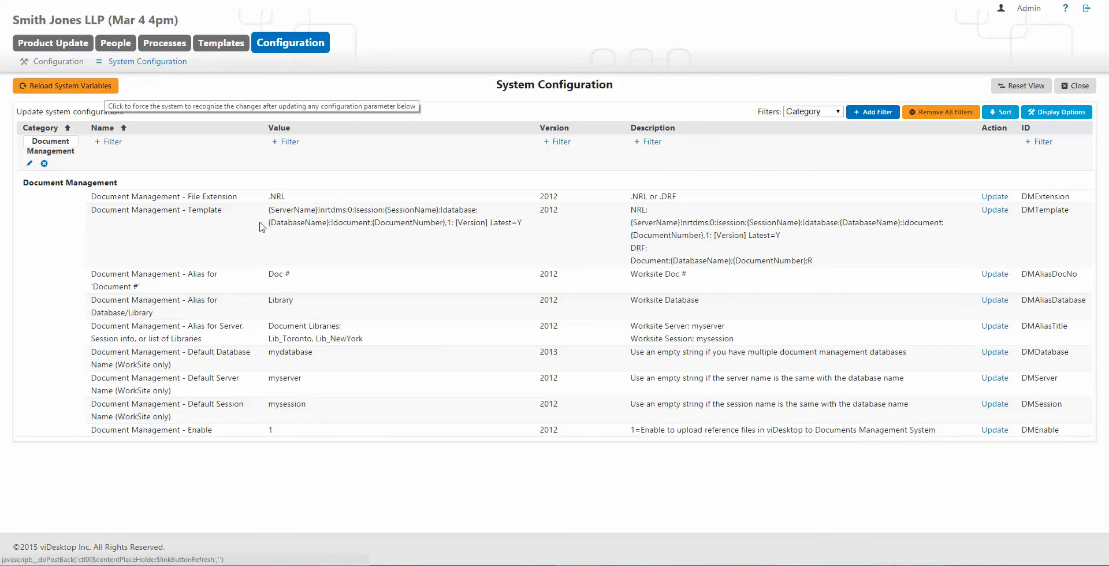
Reload the system variables so the configuration changes are recognized, and return to the variable list
click(67, 88)
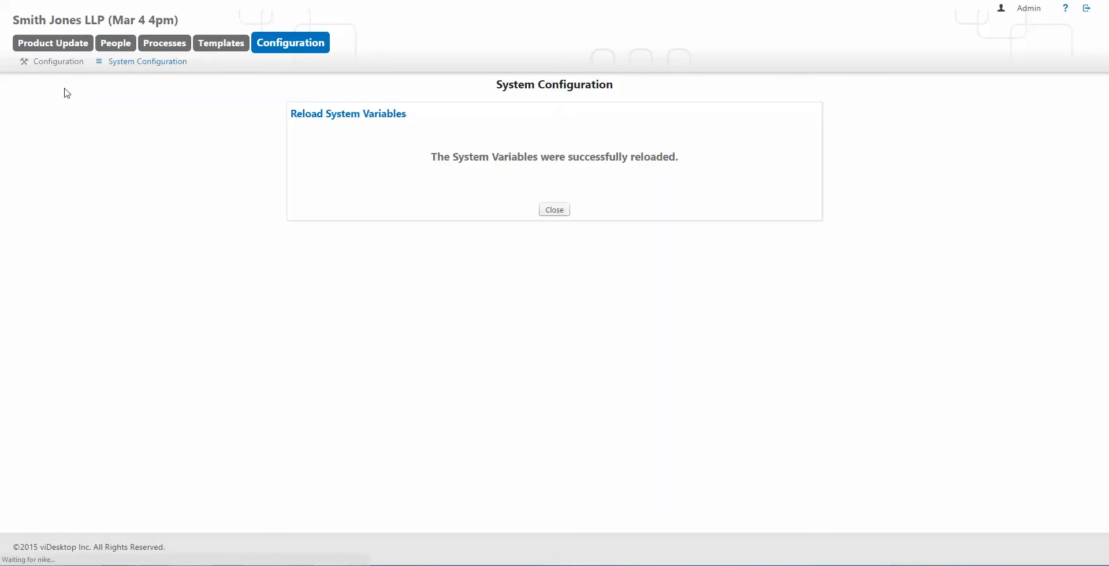
click(551, 210)
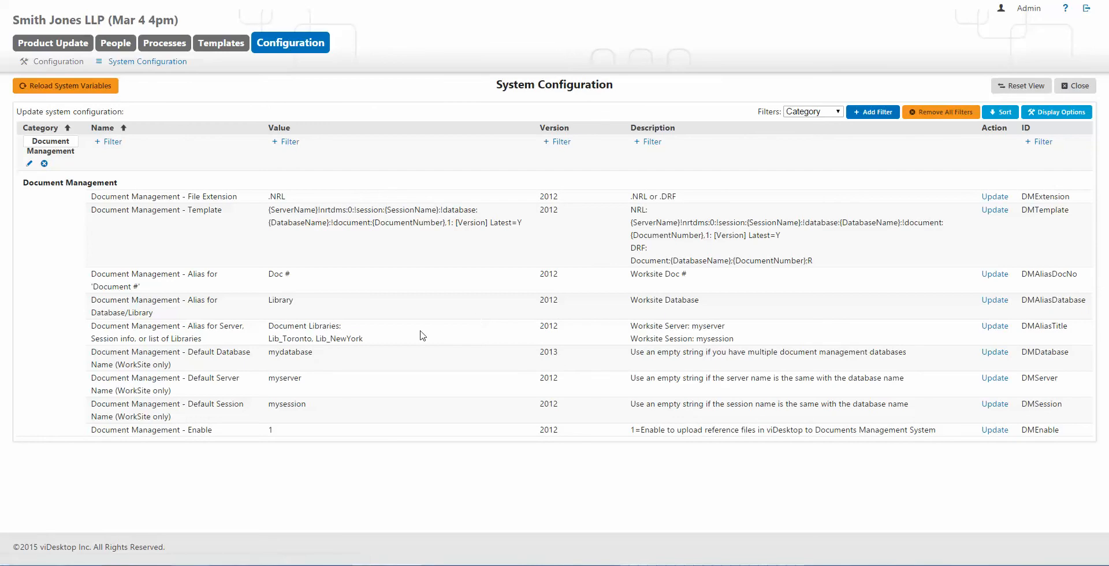